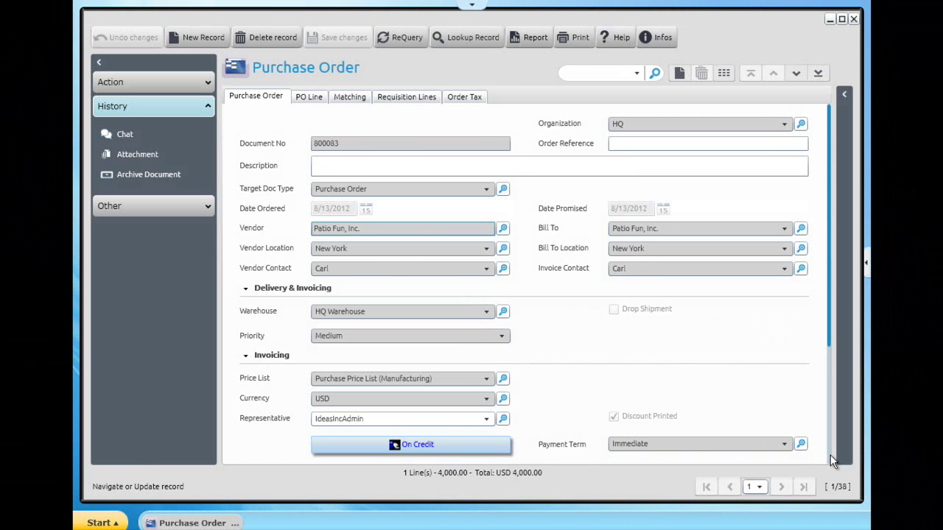
Review and close the purchase order, then find and open the Material Receipt window by searching for "material"
scroll(830, 454, "down", 3)
left_click(853, 19)
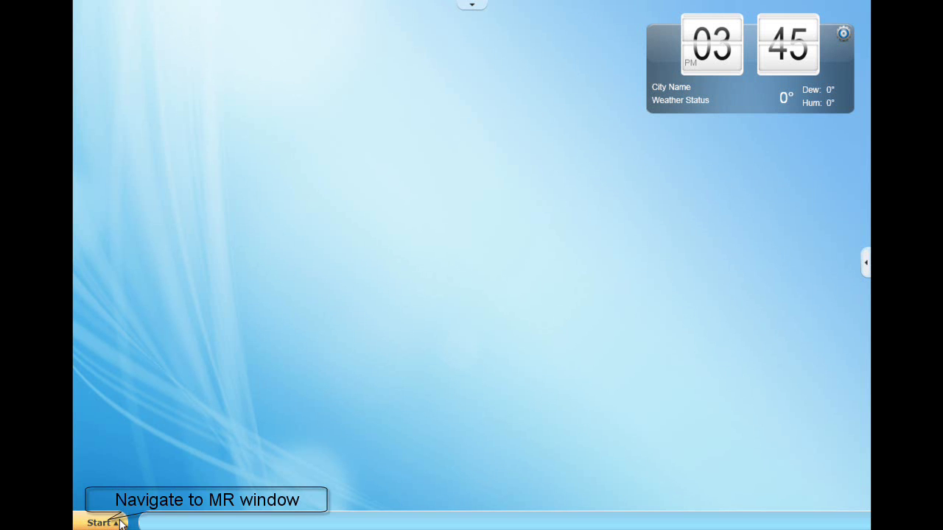
left_click(120, 523)
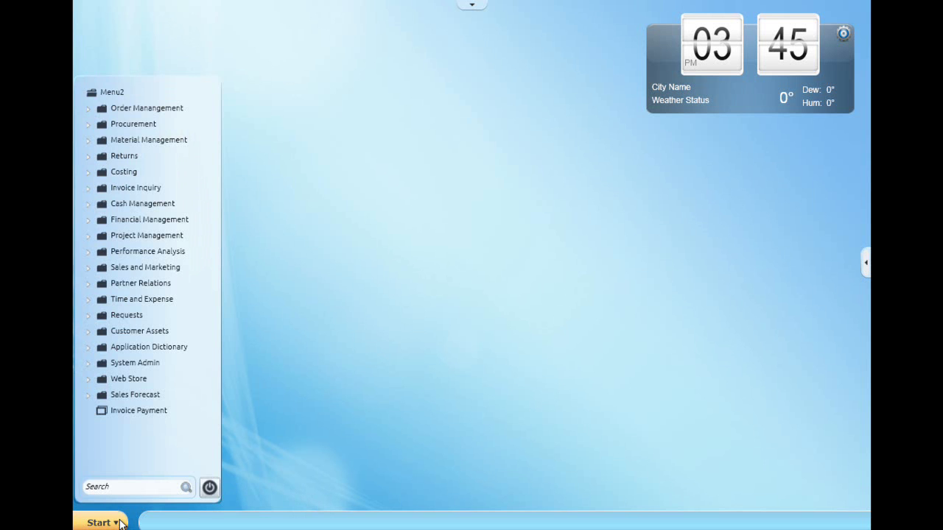
left_click(103, 488)
type("material")
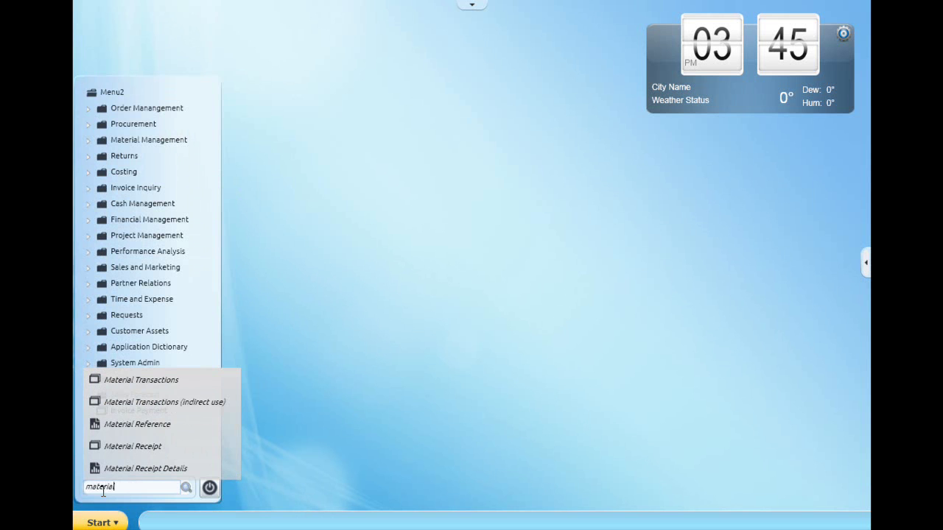
left_click(120, 446)
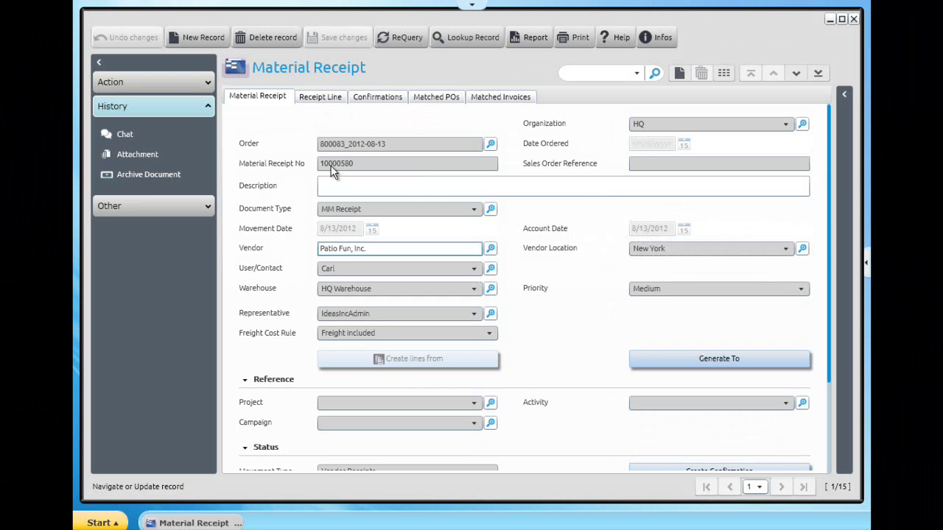
Examine the accounting entries of the posted material receipt, then close the entries and the receipt window
left_click(829, 469)
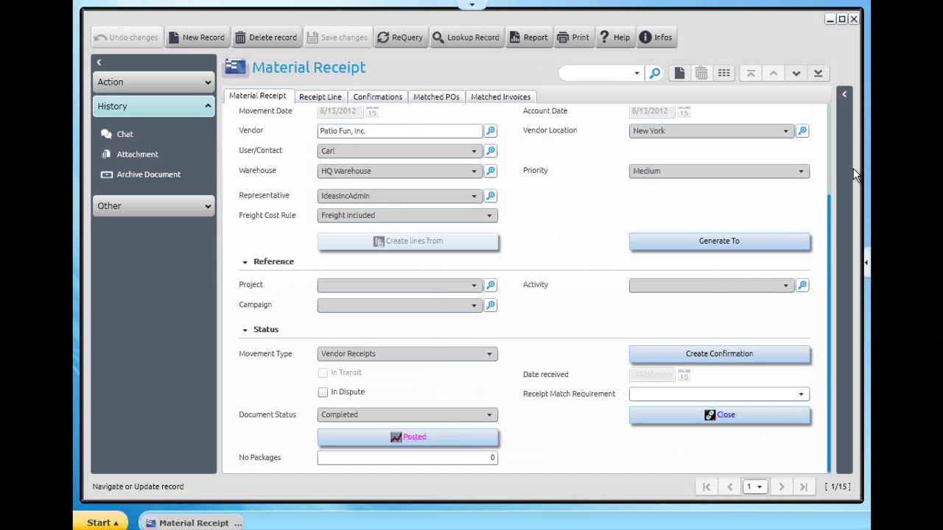
left_click(472, 438)
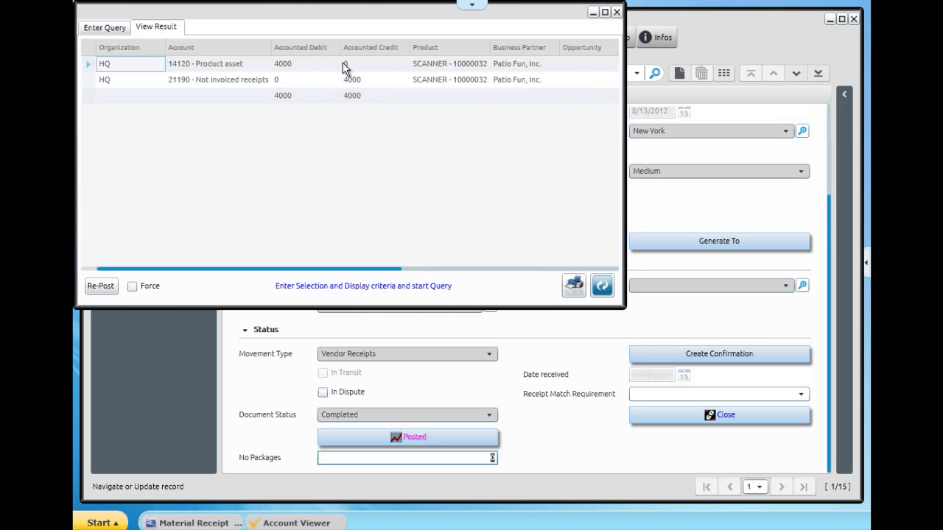
left_click(352, 100)
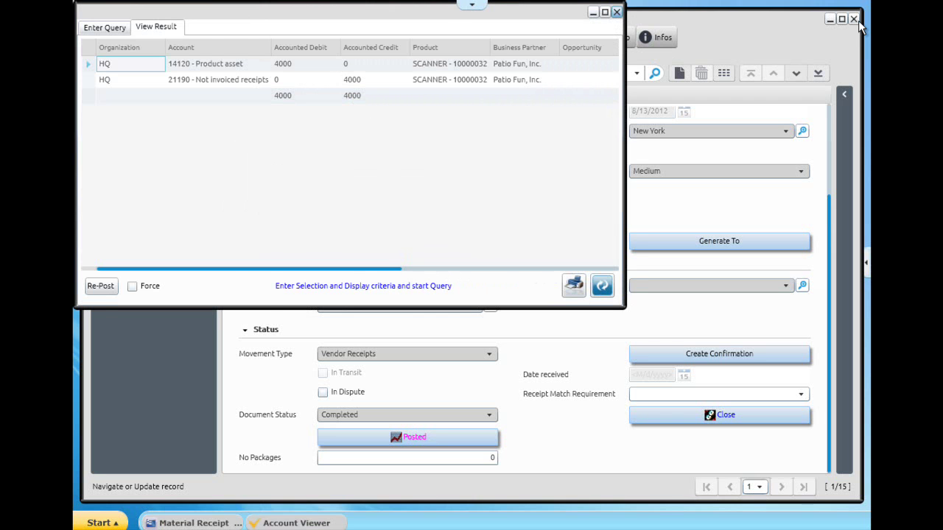
key("alt+F4")
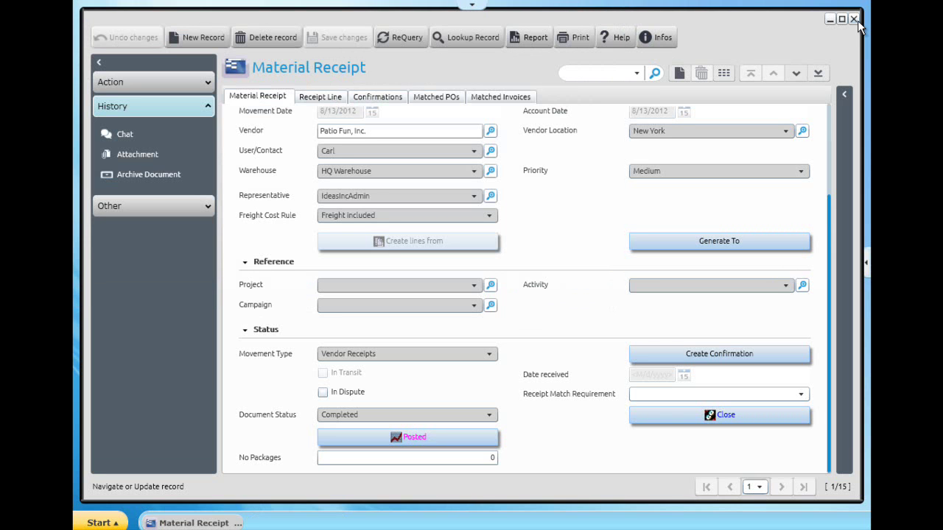
left_click(854, 20)
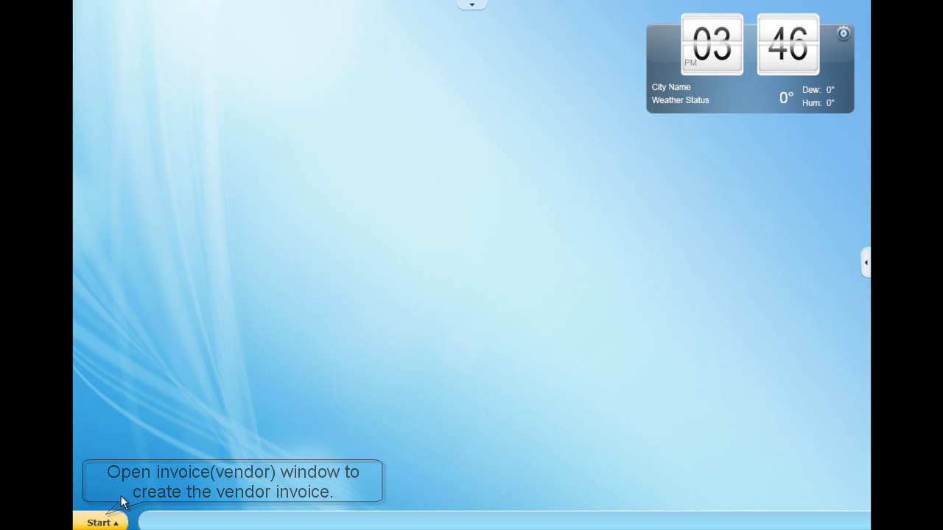
Find and open the Invoice (Vendor) window by searching for "invoice"
left_click(99, 522)
type("invo")
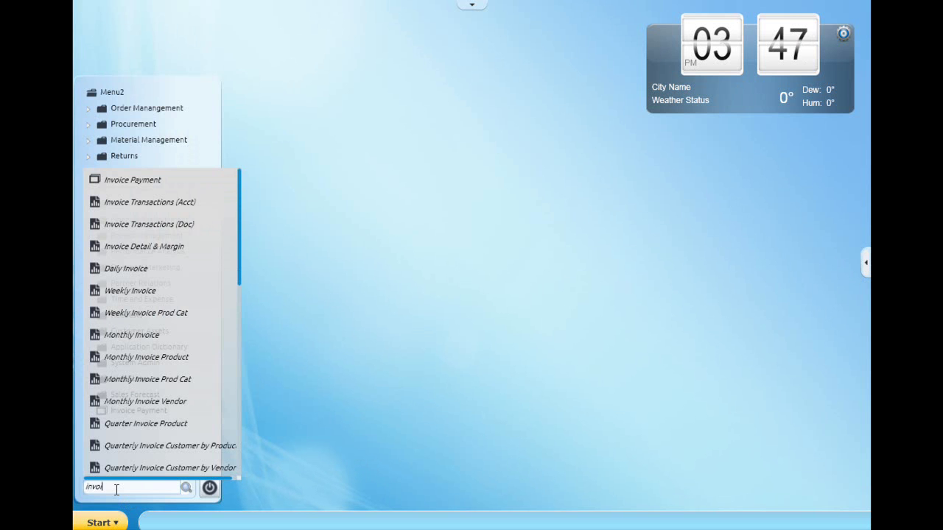
type("ice ve")
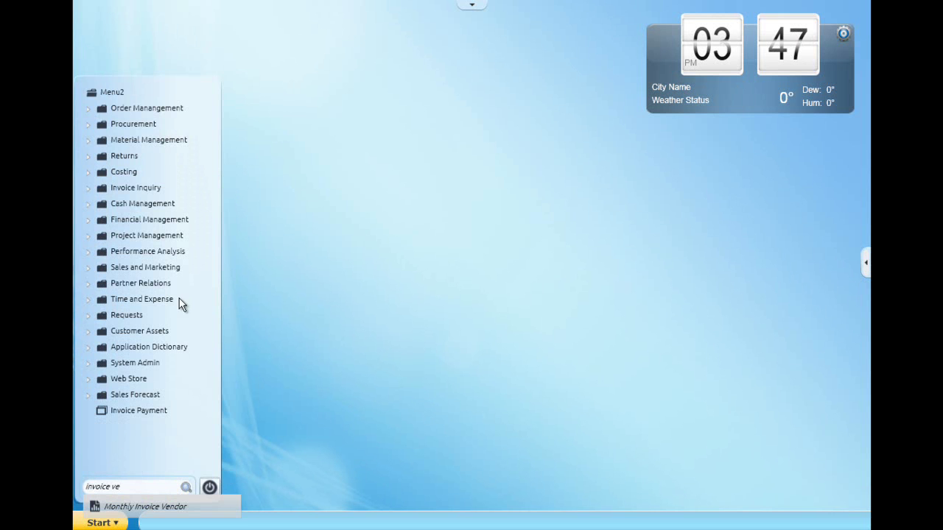
key("BackSpace")
key("BackSpace")
key("BackSpace")
scroll(151, 345, "down", 3)
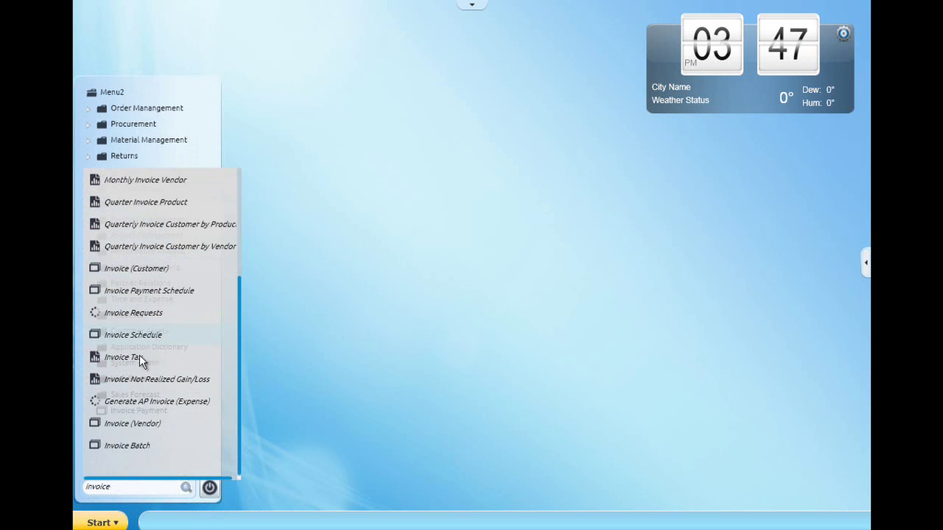
left_click(153, 426)
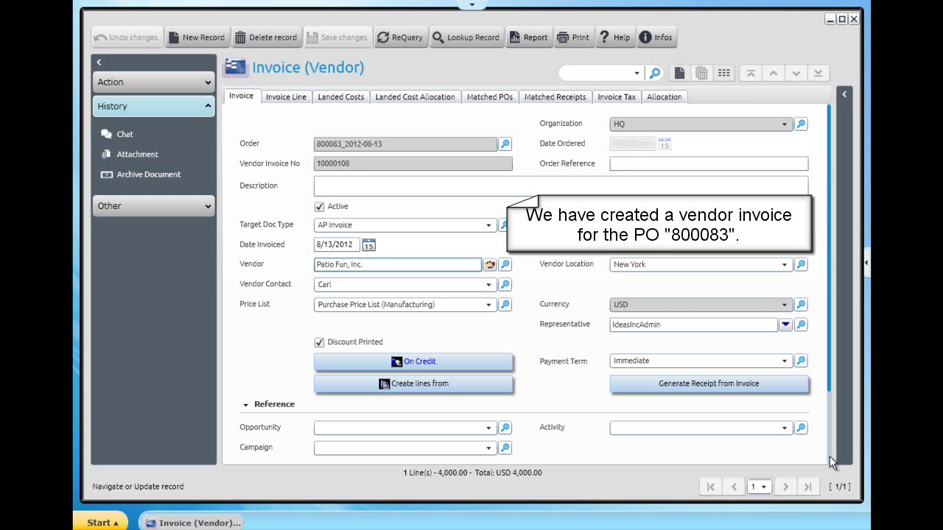
Complete the drafted vendor invoice for Patio Fun, Inc
scroll(830, 463, "down", 3)
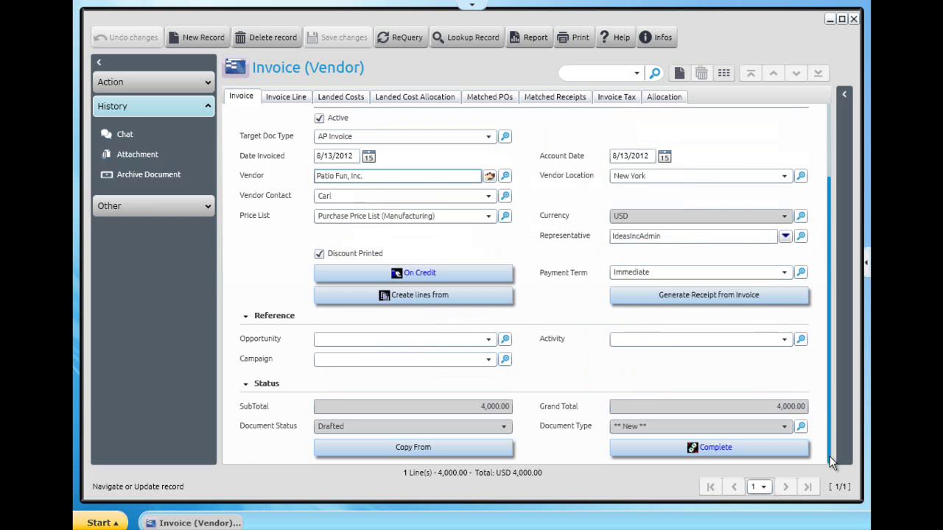
left_click(748, 444)
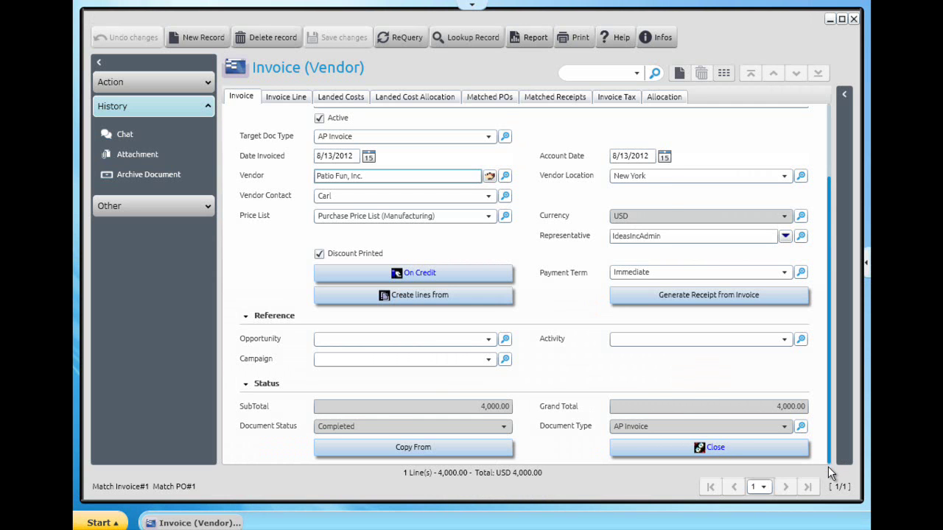
Post the completed vendor invoice and open its accounting entries
scroll(418, 293, "down", 1)
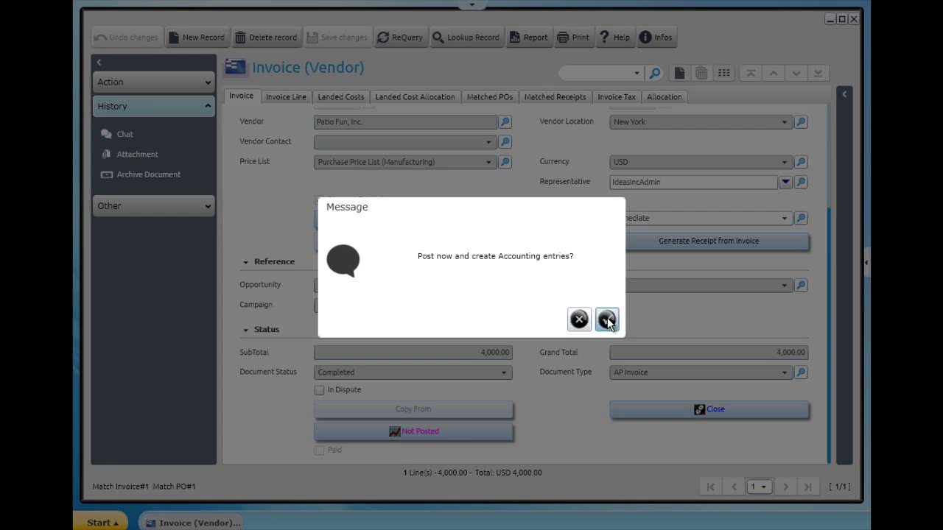
left_click(607, 317)
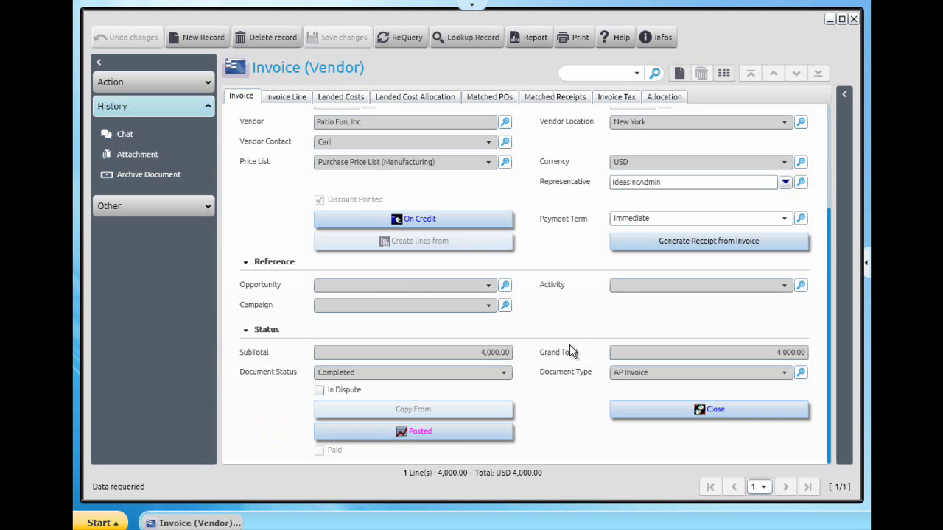
left_click(471, 439)
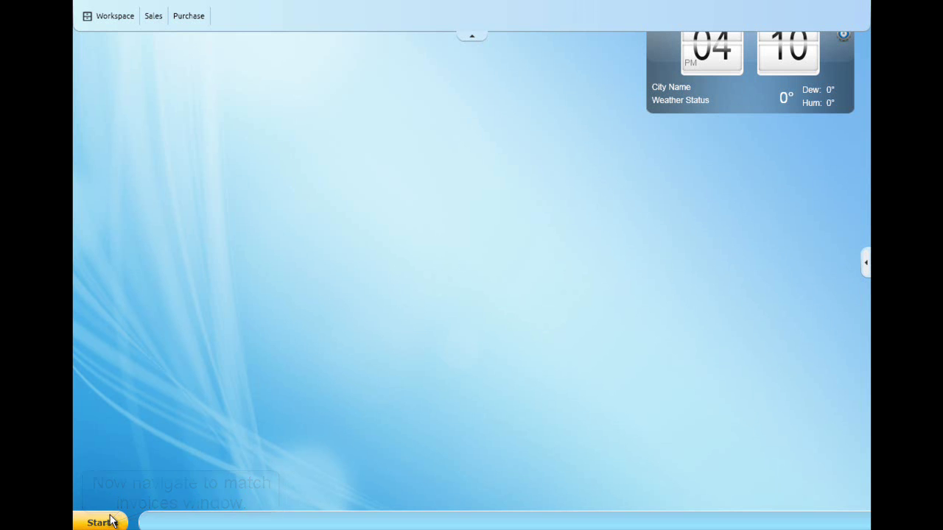
Find and open the Matched Invoices window by searching for "match"
left_click(111, 521)
type("match invoices")
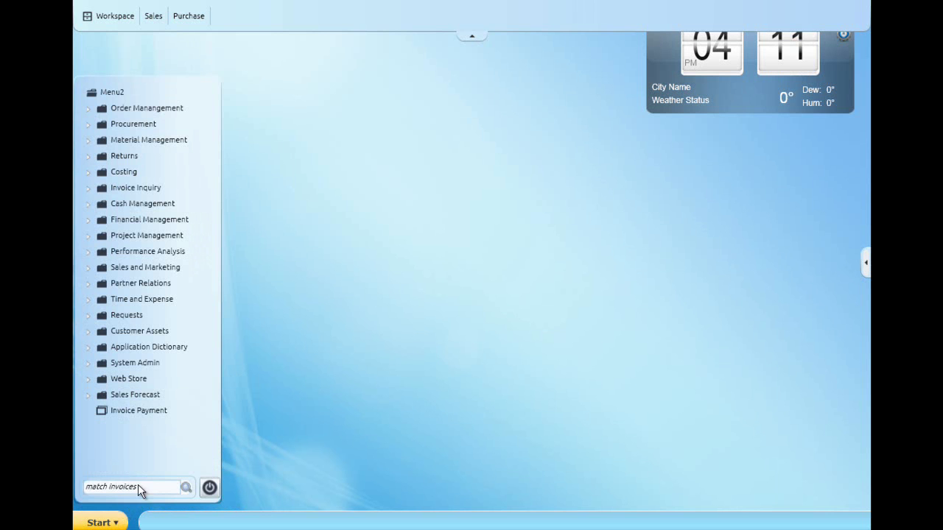
key("BackSpace")
key("BackSpace")
key("BackSpace")
key("BackSpace")
key("BackSpace")
key("BackSpace")
key("BackSpace")
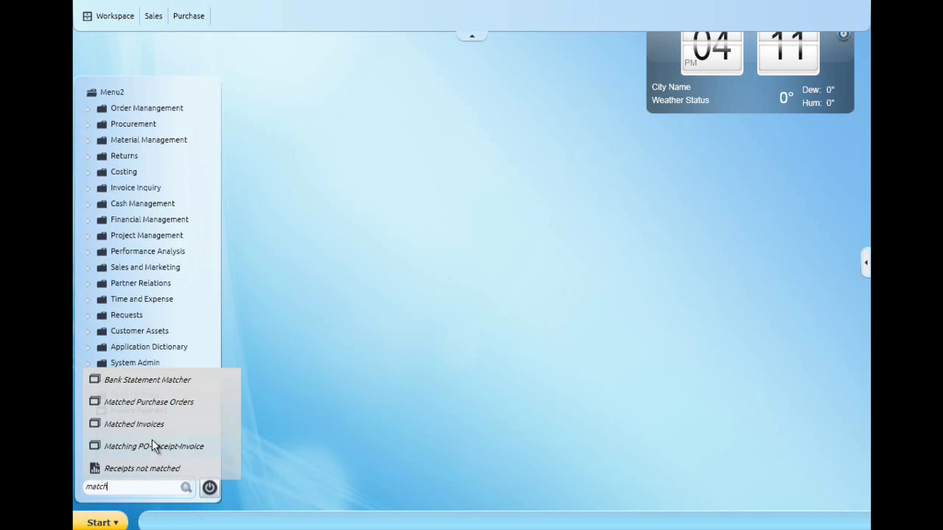
left_click(151, 426)
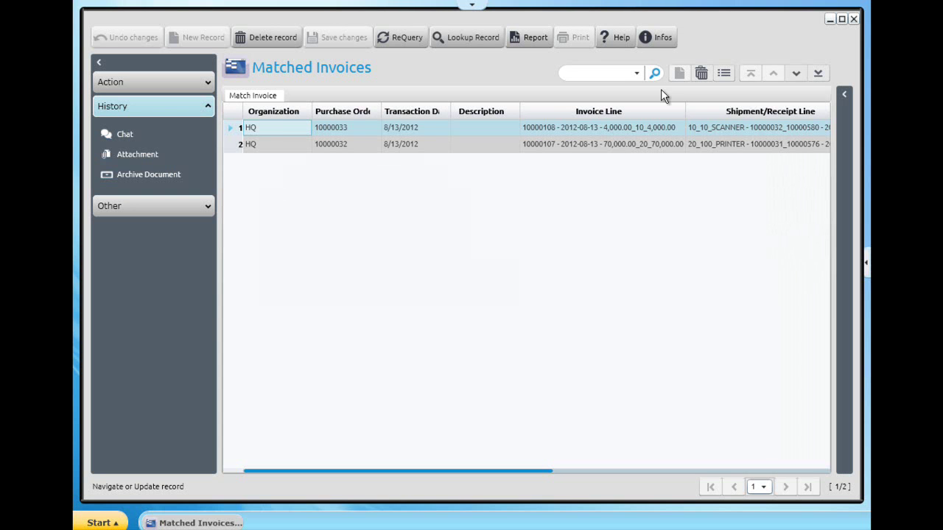
Post the scanner's matched invoice record from its single-record view and examine its accounting entries
left_click(724, 73)
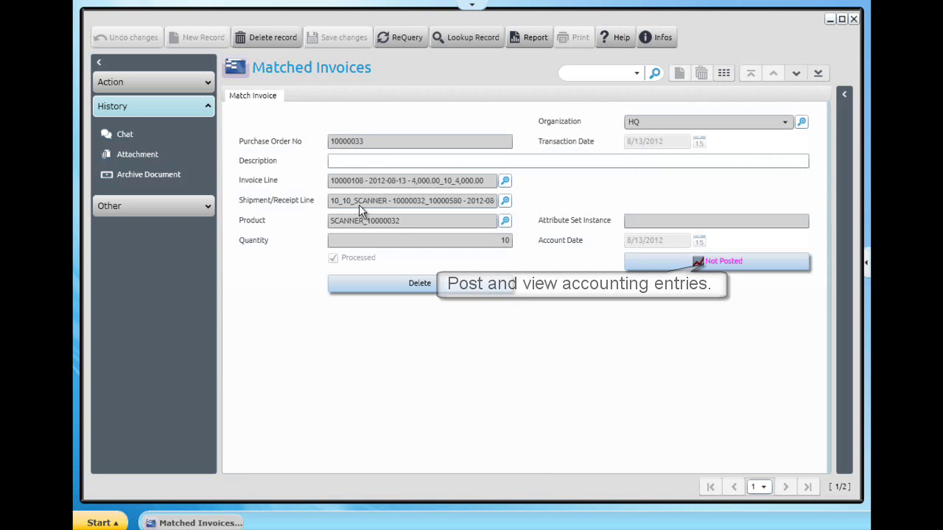
left_click(705, 263)
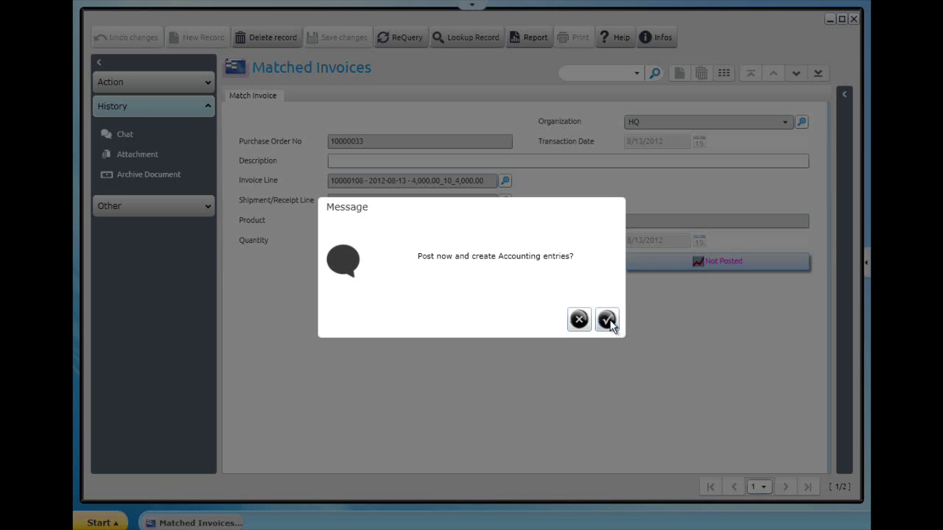
left_click(607, 320)
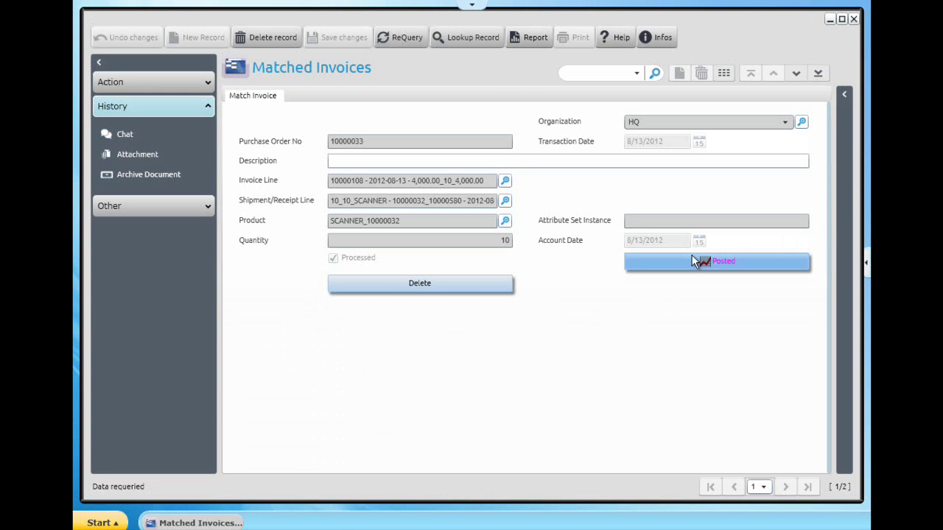
left_click(692, 257)
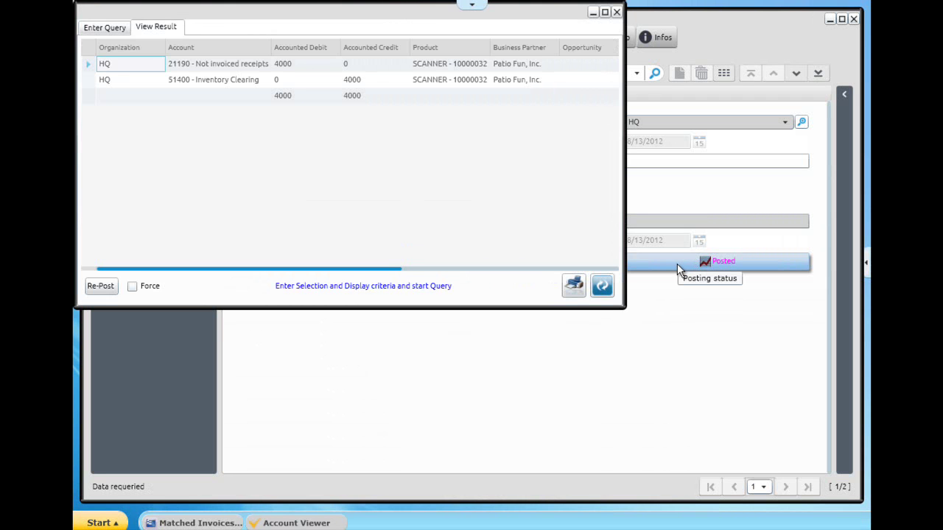
left_click(617, 12)
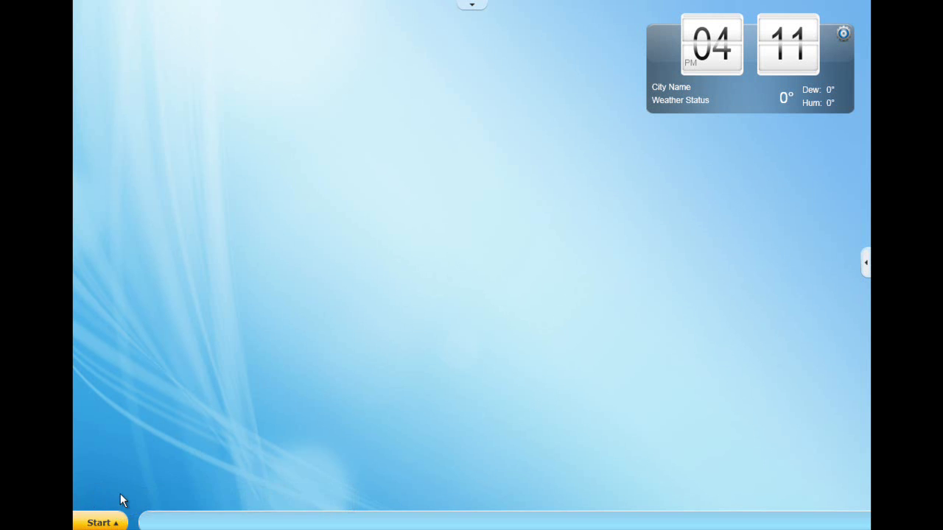
Find and open the Payment window by searching for "payment"
left_click(110, 522)
left_click(120, 490)
type("payment")
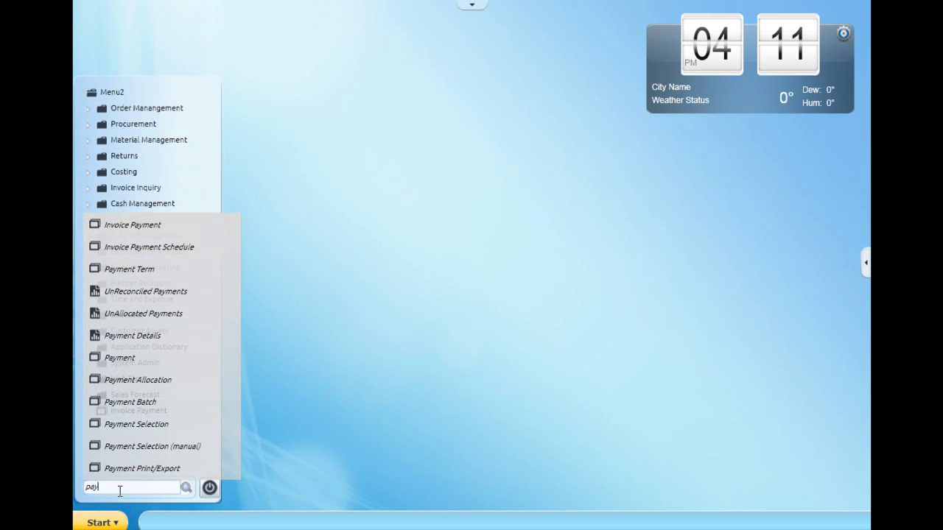
left_click(117, 357)
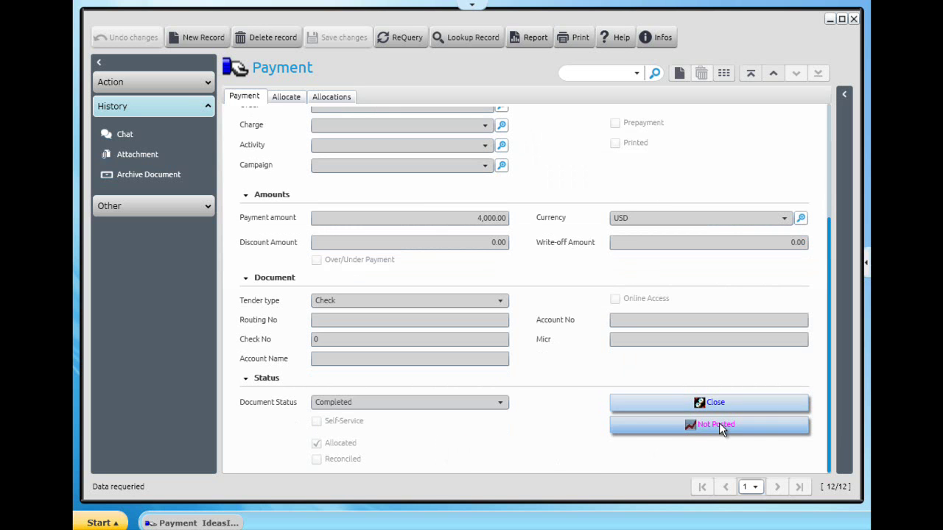
Post the completed 4,000.00 USD check payment, examine its accounting entries and close the payment window
left_click(719, 423)
left_click(603, 318)
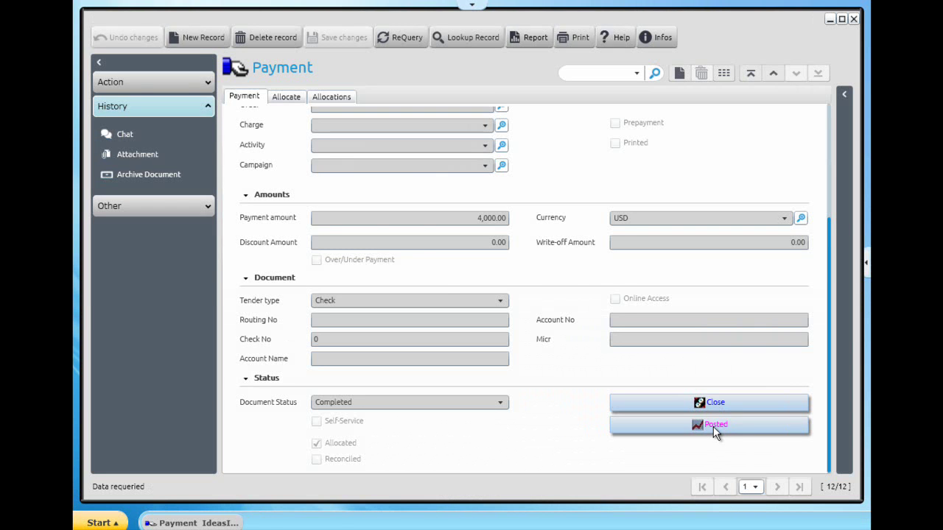
left_click(712, 426)
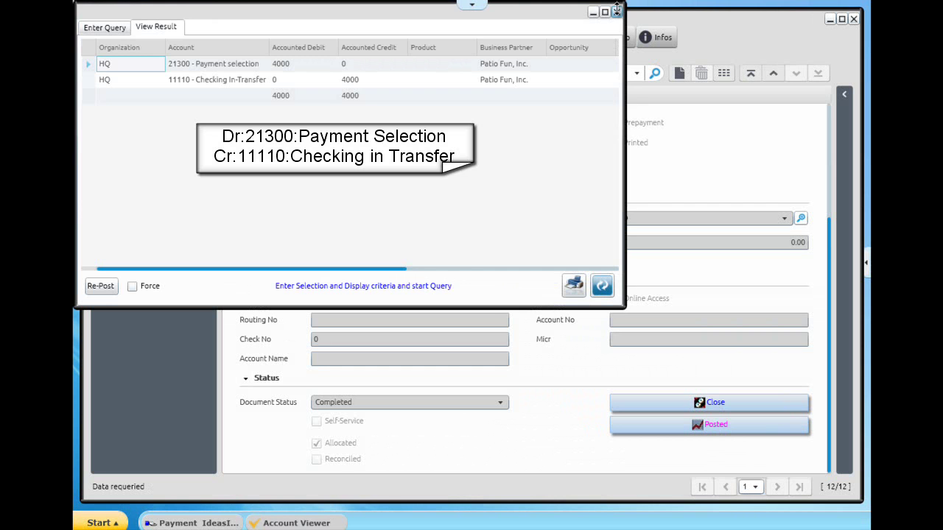
left_click(616, 11)
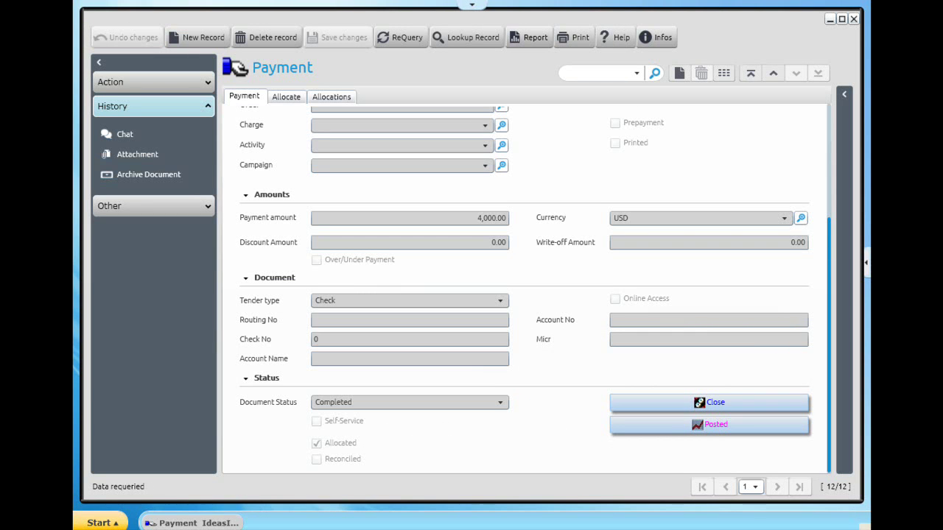
left_click(854, 19)
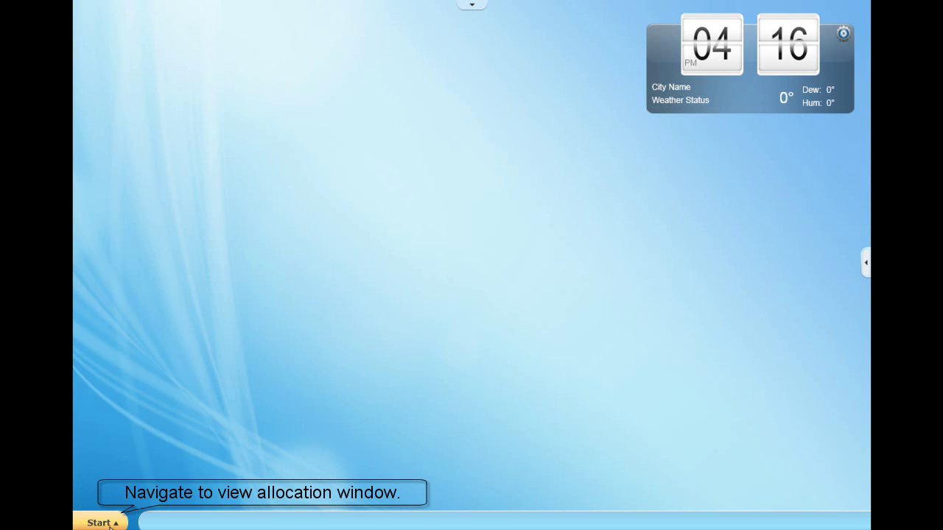
Find and open the View Allocation window by searching for "allocatio"
left_click(111, 526)
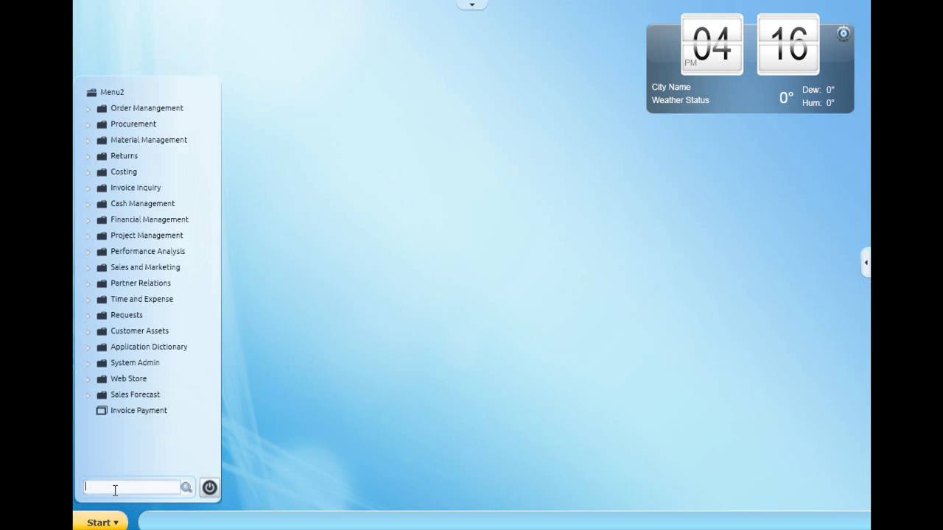
type("allocatio")
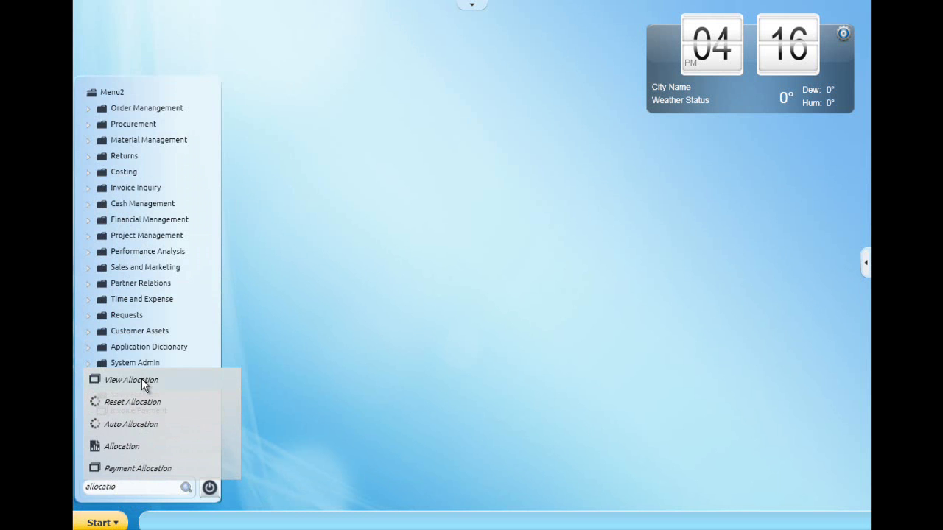
left_click(139, 332)
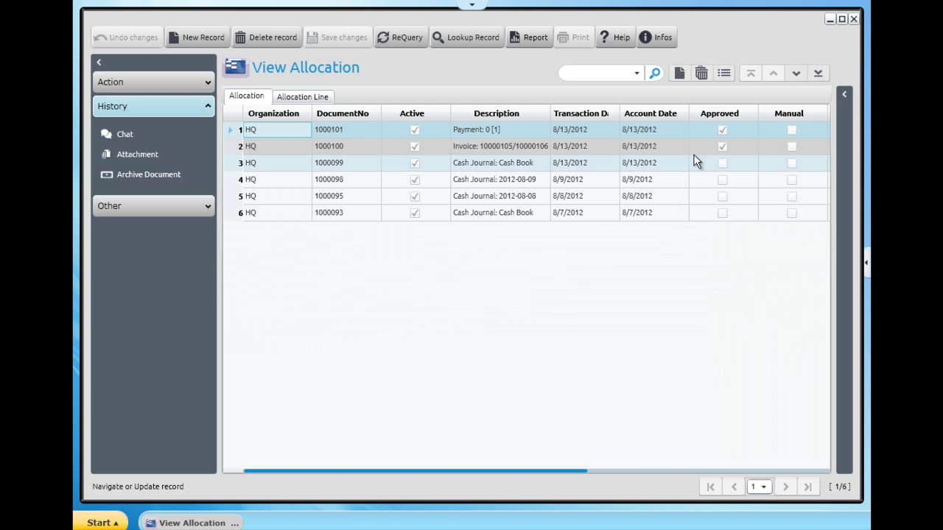
Review the allocation line of the "Payment: 0 [1]" allocation in single-record view and post the allocation
left_click(724, 73)
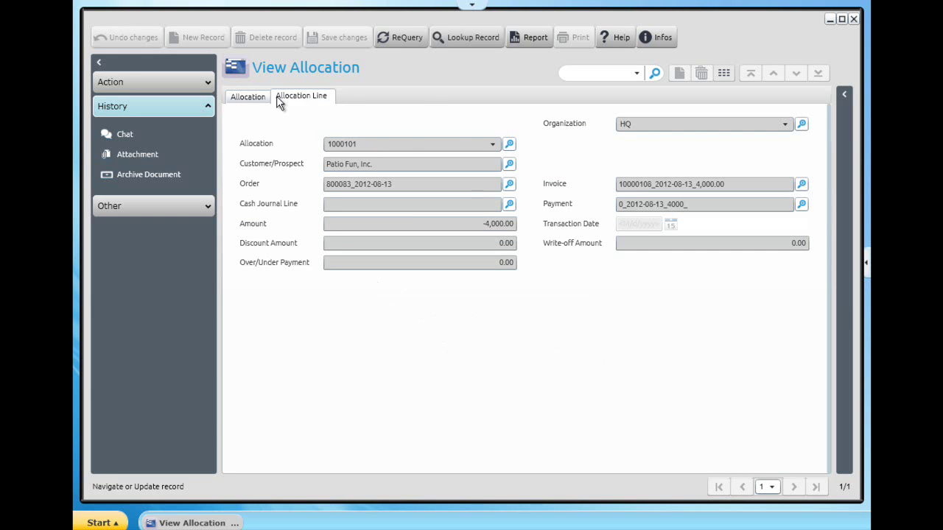
left_click(247, 96)
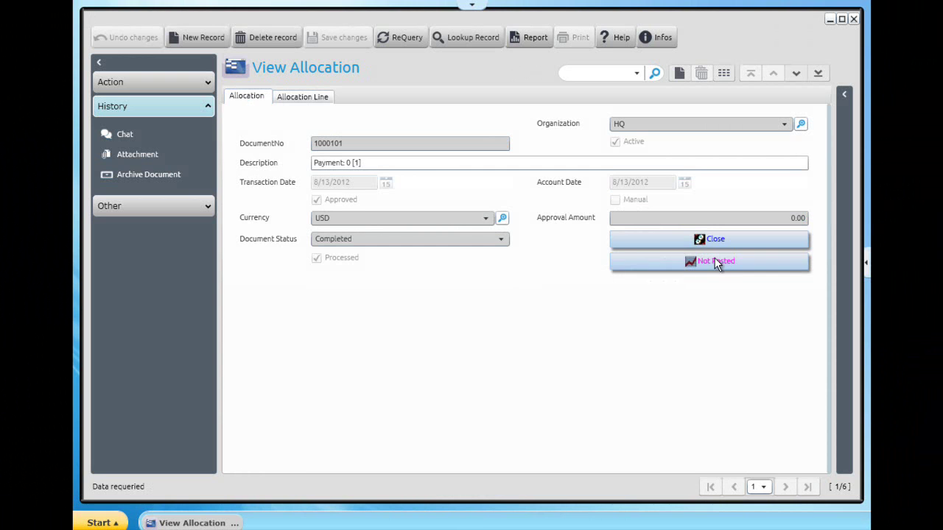
left_click(719, 263)
left_click(608, 320)
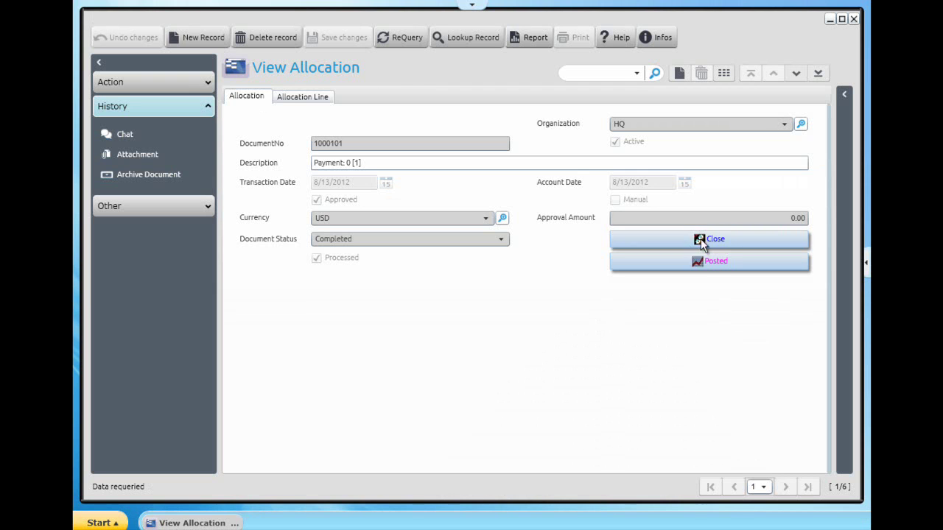
Examine the posted allocation's accounting entries, and close the account viewer and the allocation window
left_click(698, 259)
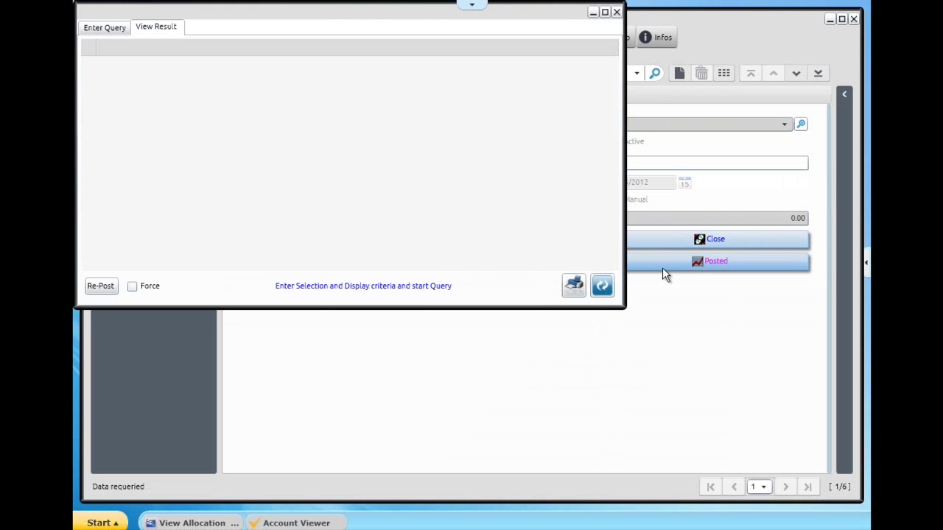
left_click(602, 287)
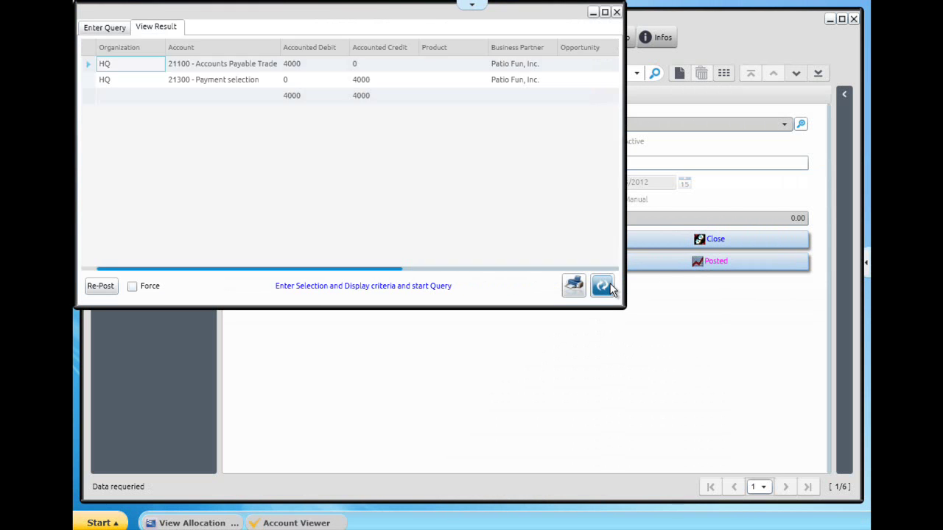
left_click(617, 13)
left_click(853, 20)
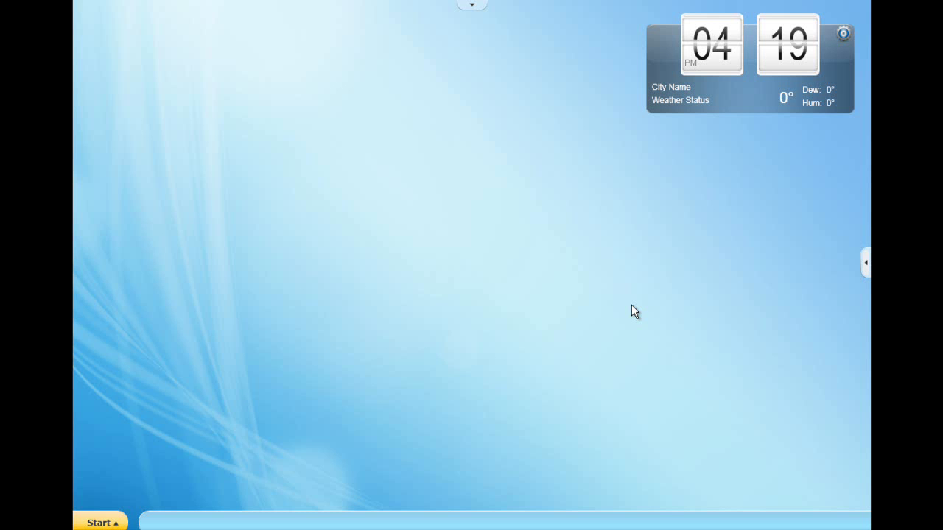
Find and open the Bank Statement window by searching for "bank statement"
left_click(100, 522)
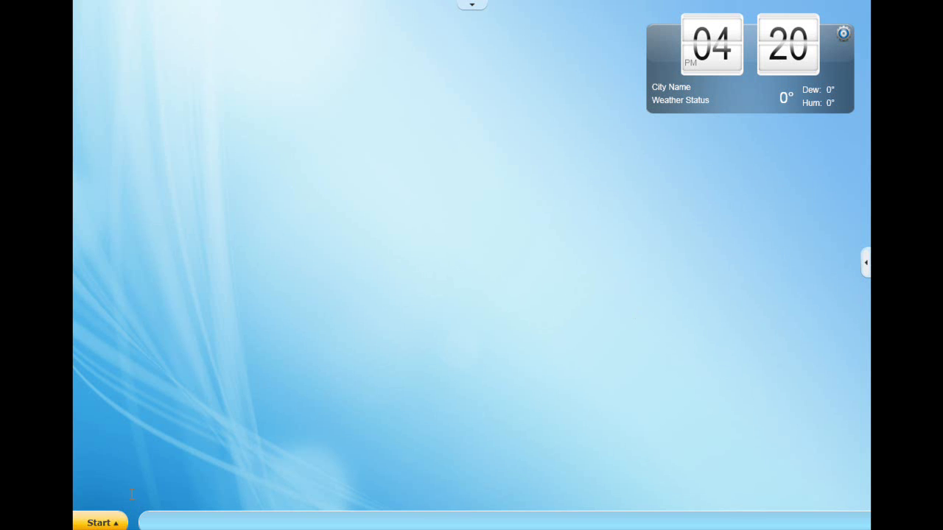
left_click(131, 486)
type("aank")
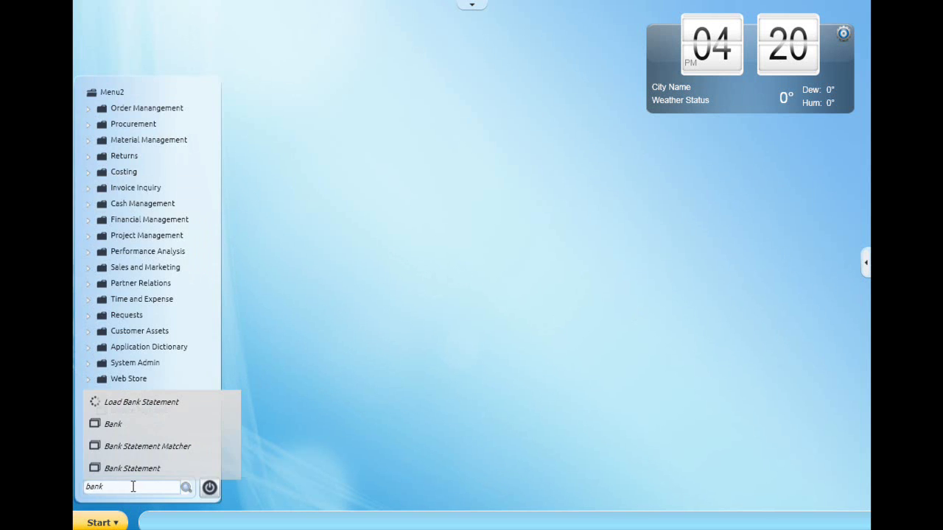
type(" statement")
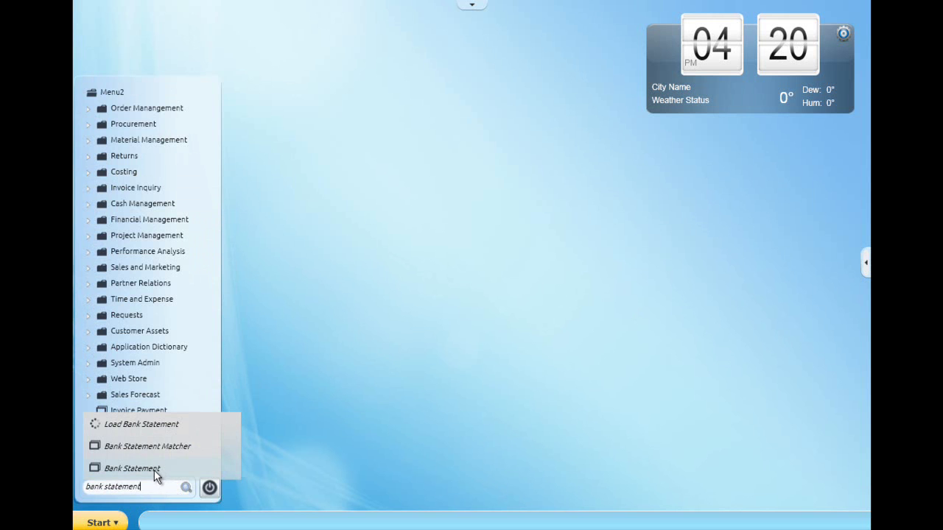
left_click(155, 469)
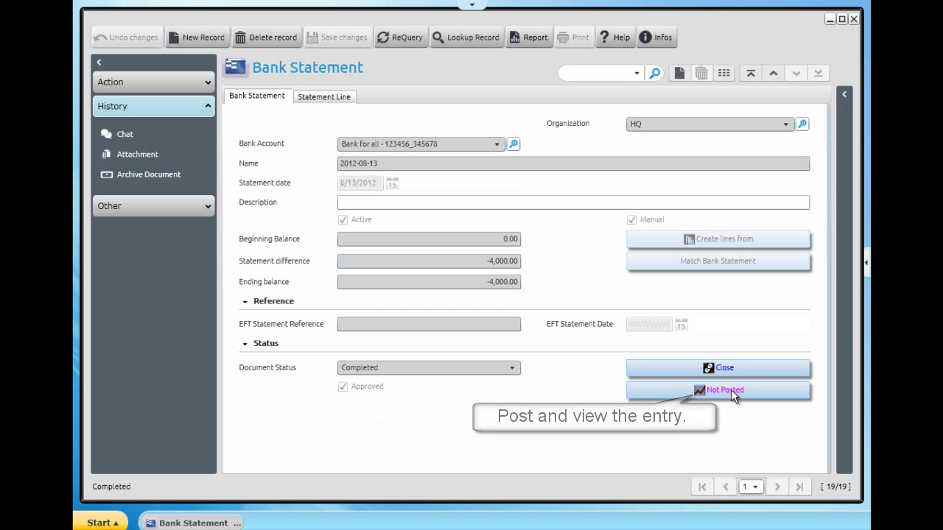
Post the completed 2012-08-13 bank statement, examine its accounting entries and close the bank statement window
left_click(730, 388)
left_click(607, 320)
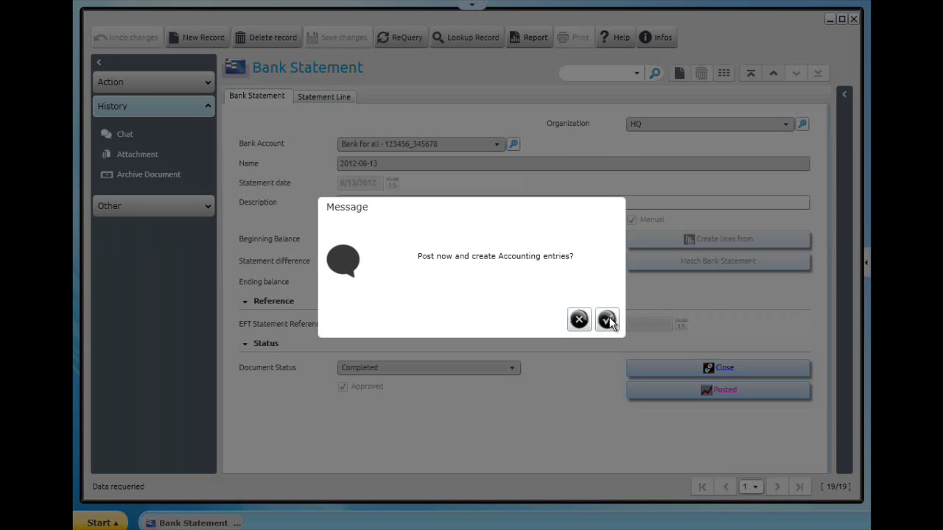
left_click(607, 320)
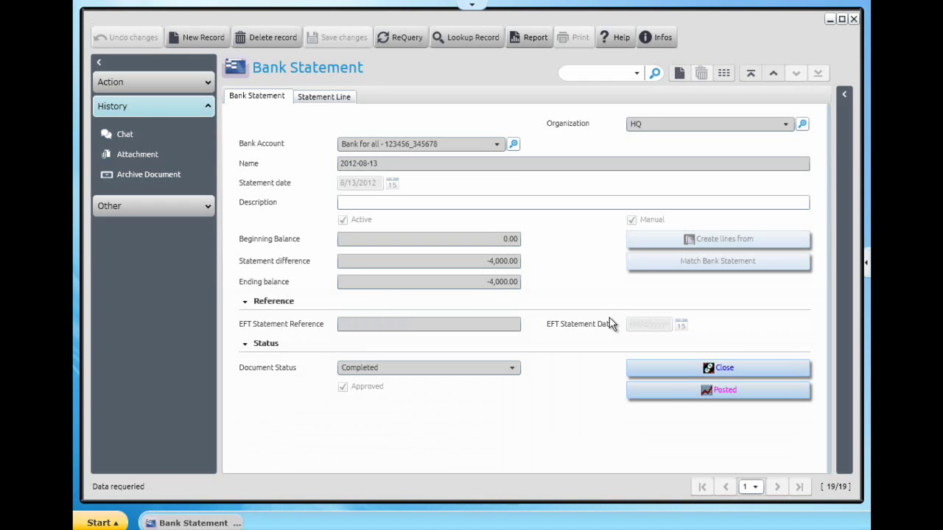
left_click(671, 394)
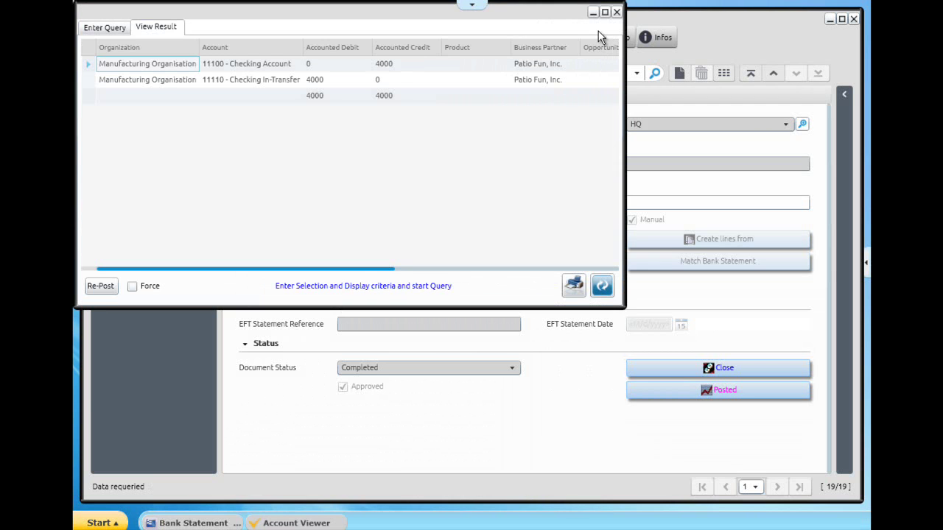
left_click(617, 13)
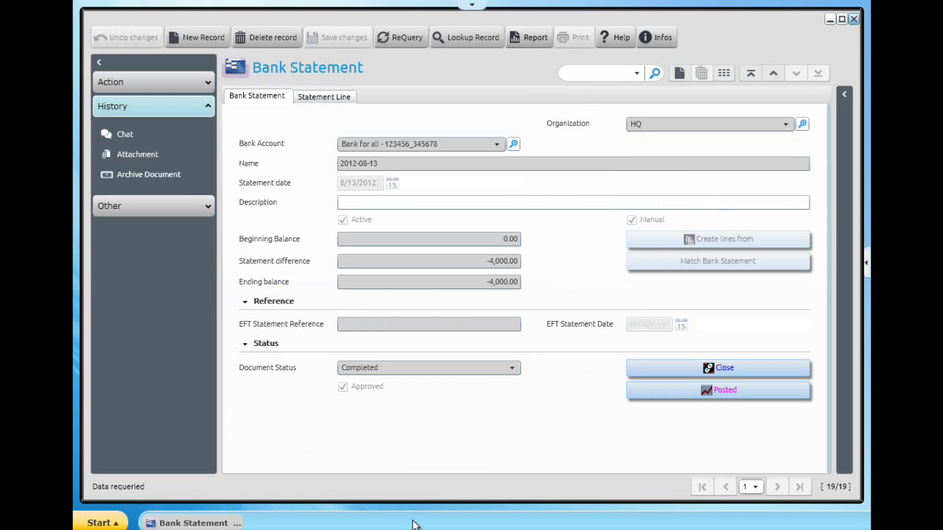
left_click(854, 20)
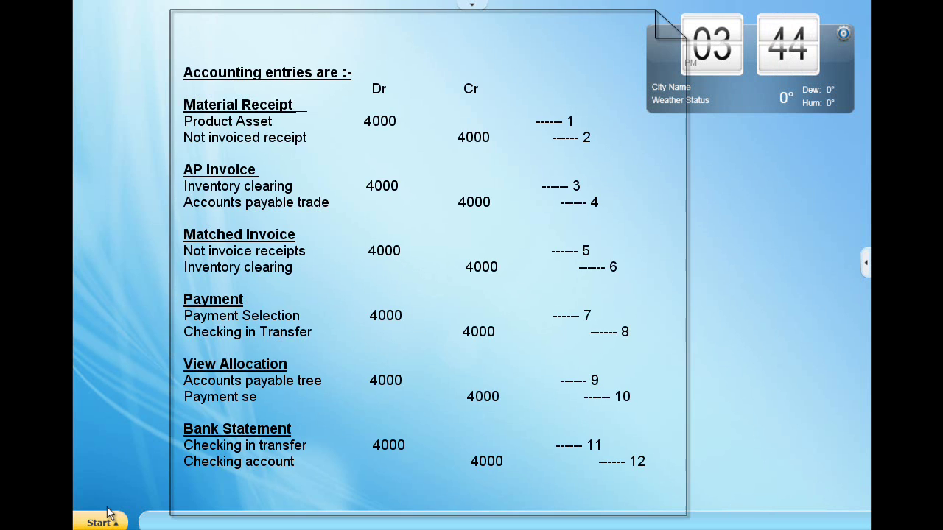